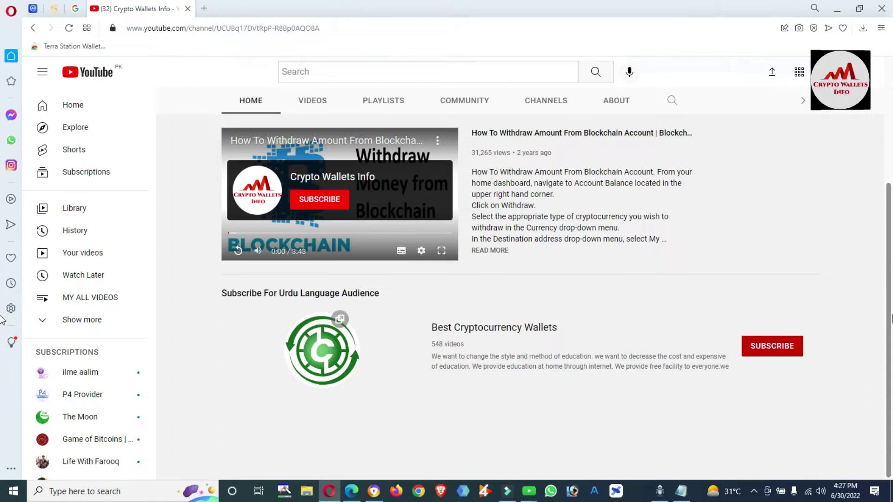
# Scroll back up to the top of the Crypto Wallets Info channel page
pyautogui.scroll(4, 1, 321)
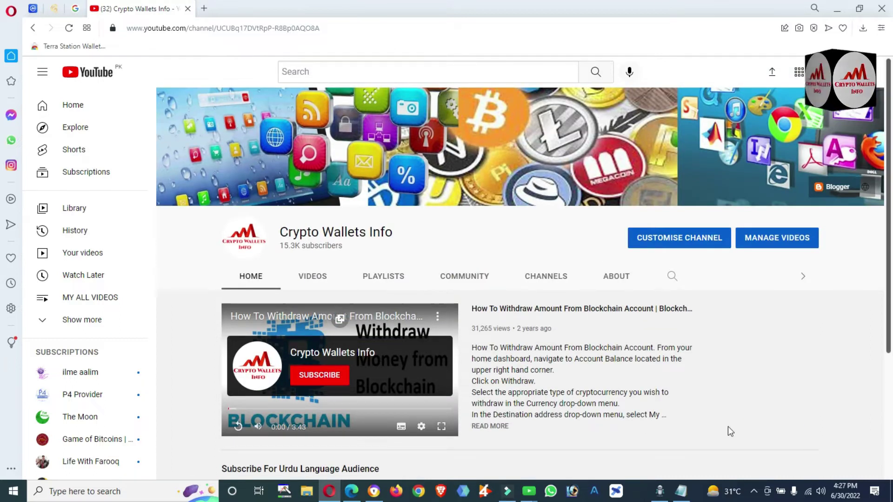
# Bring up the Notepad note with the saved key, then return to Opera with a new blank tab
pyautogui.click(683, 492)
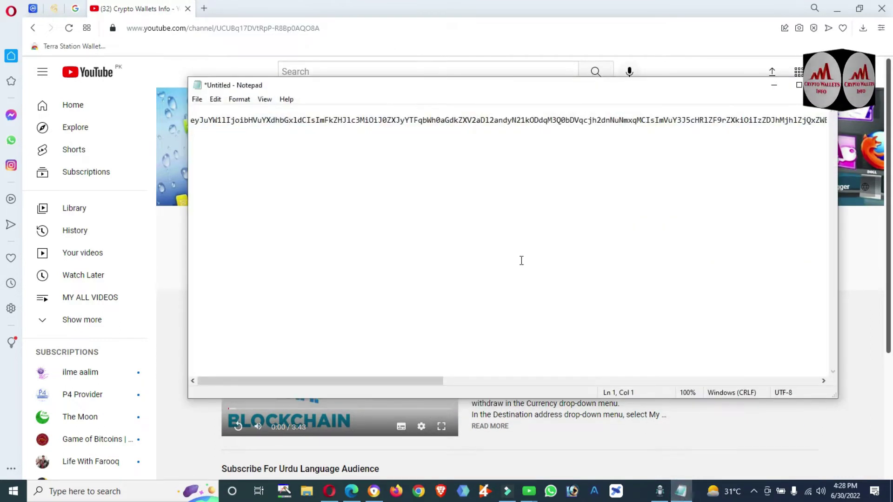
pyautogui.click(388, 120)
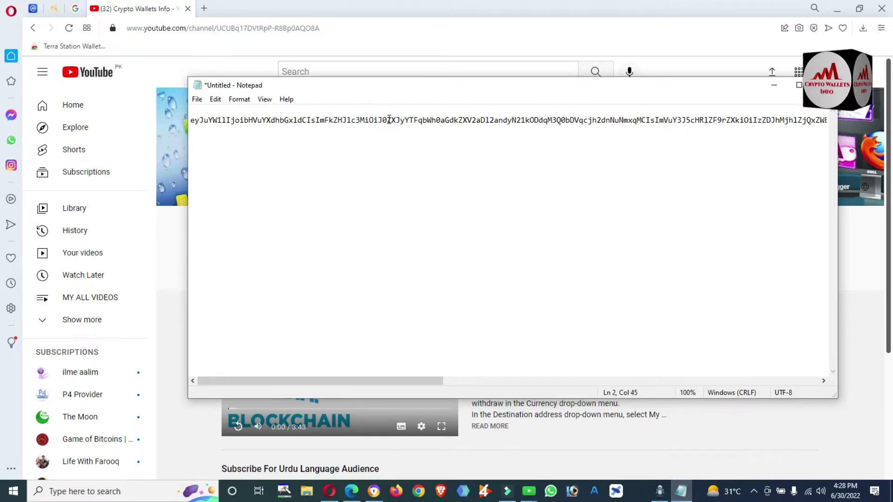
pyautogui.click(362, 120)
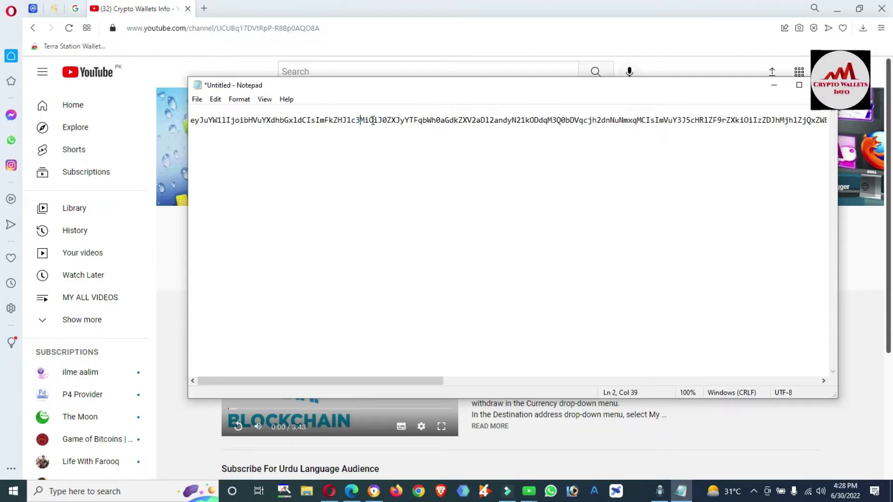
pyautogui.click(148, 15)
pyautogui.click(204, 8)
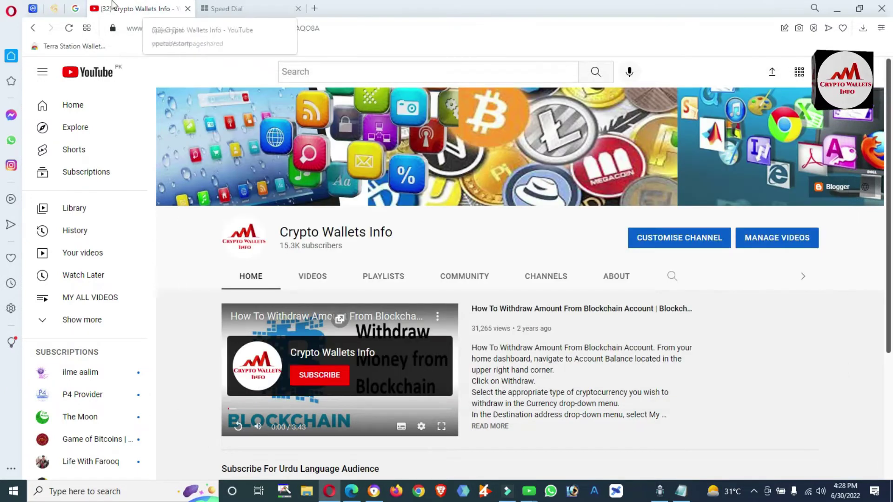
# Search Google for 'terra luna wallet extension' and open the Terra Station Wallet listing
pyautogui.click(77, 11)
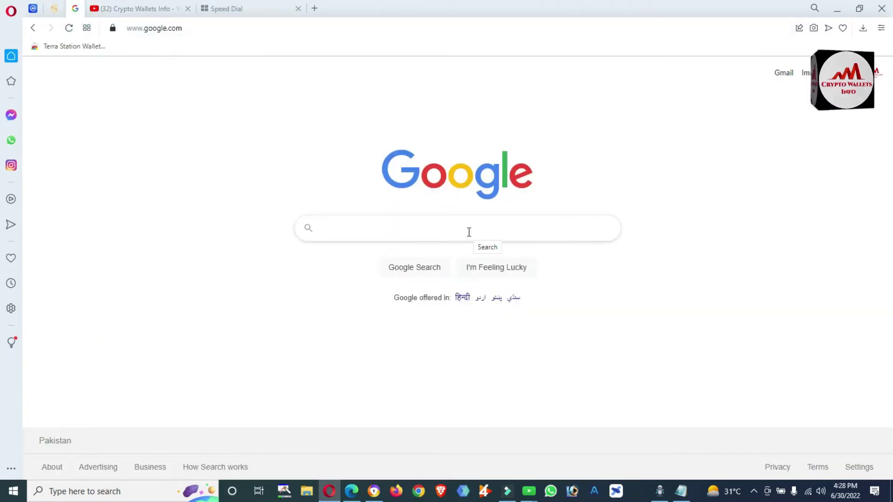
pyautogui.write('terr')
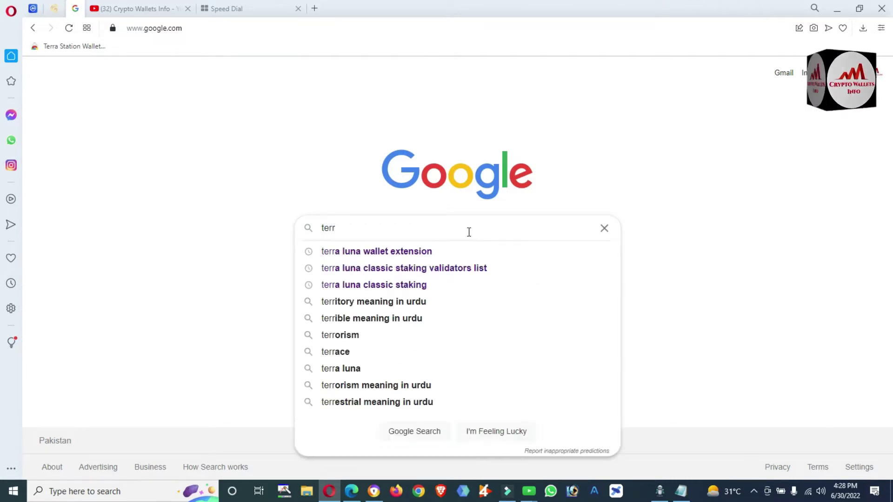
pyautogui.click(418, 255)
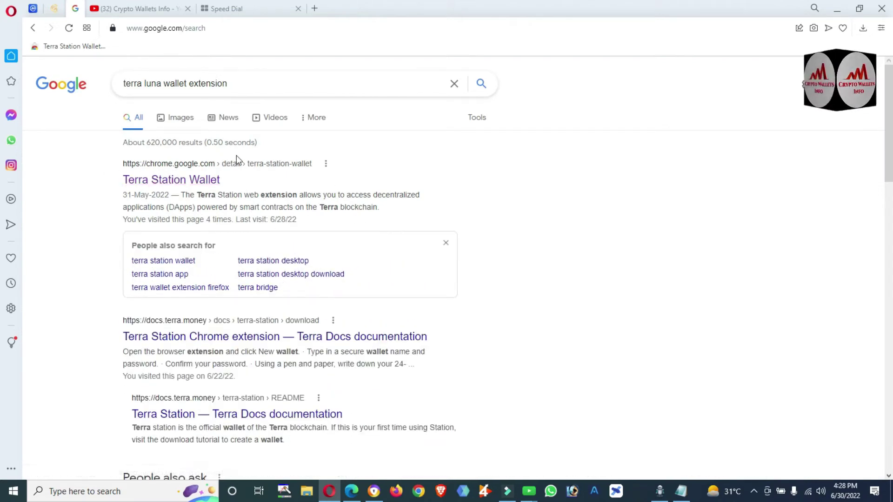
pyautogui.click(179, 185)
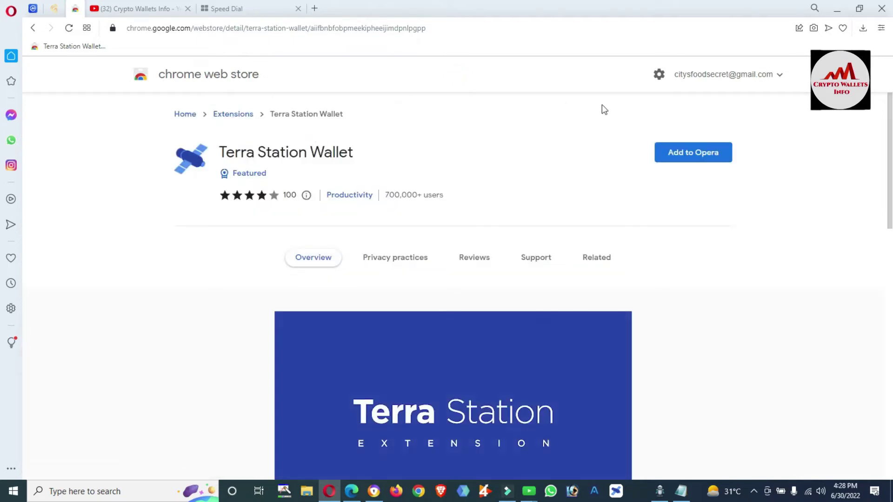
# Add the Terra Station Wallet extension to Opera from its Chrome Web Store listing
pyautogui.scroll(-4, 2, 190)
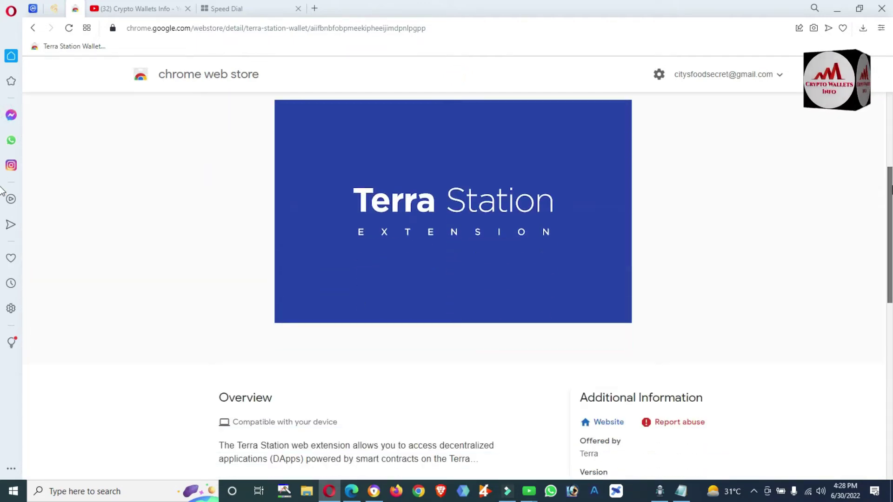
pyautogui.scroll(-2, 3, 191)
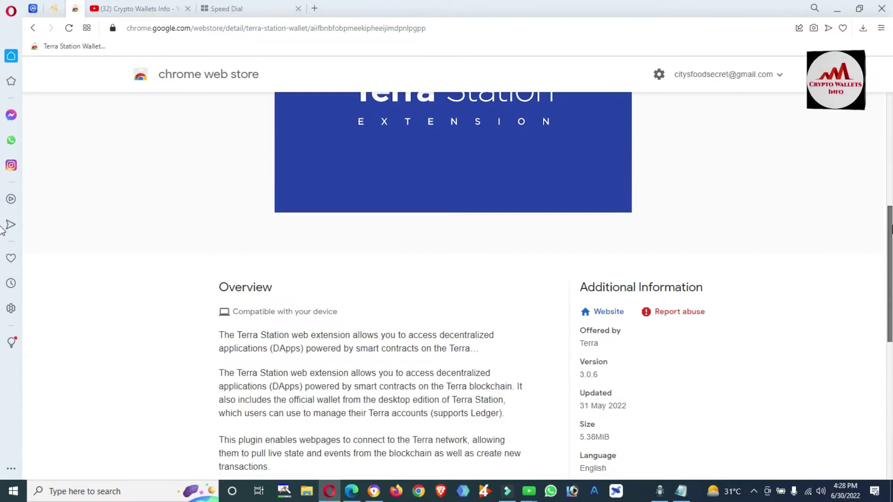
pyautogui.scroll(-3, 2, 229)
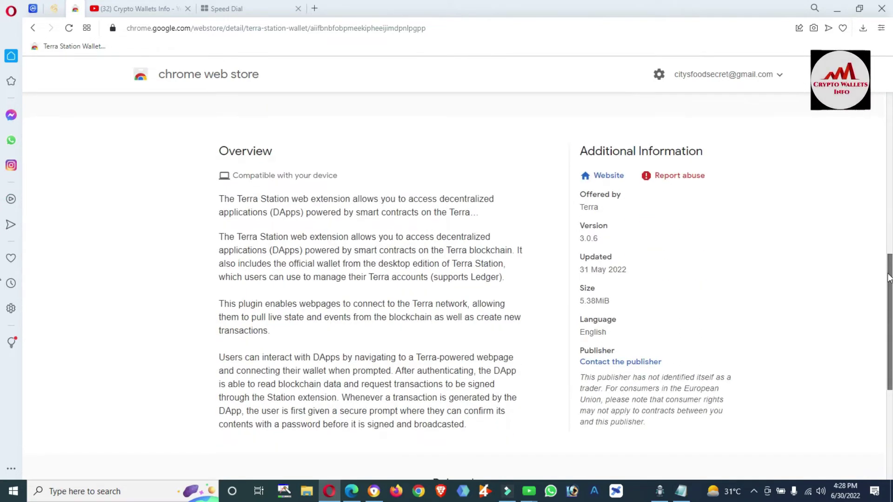
pyautogui.scroll(10, 2, 183)
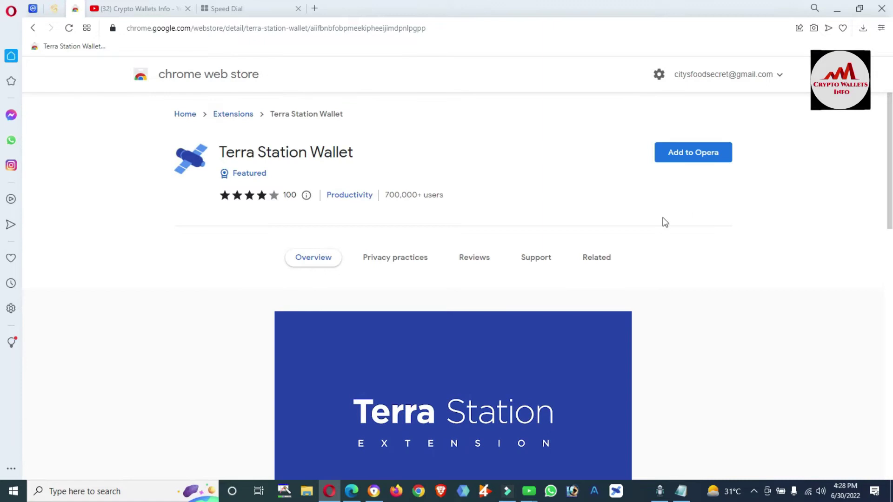
pyautogui.click(689, 157)
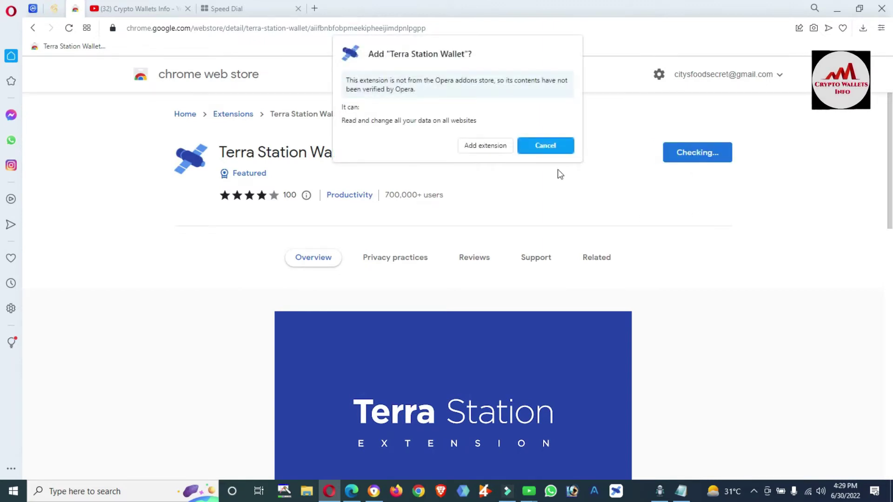
pyautogui.click(482, 145)
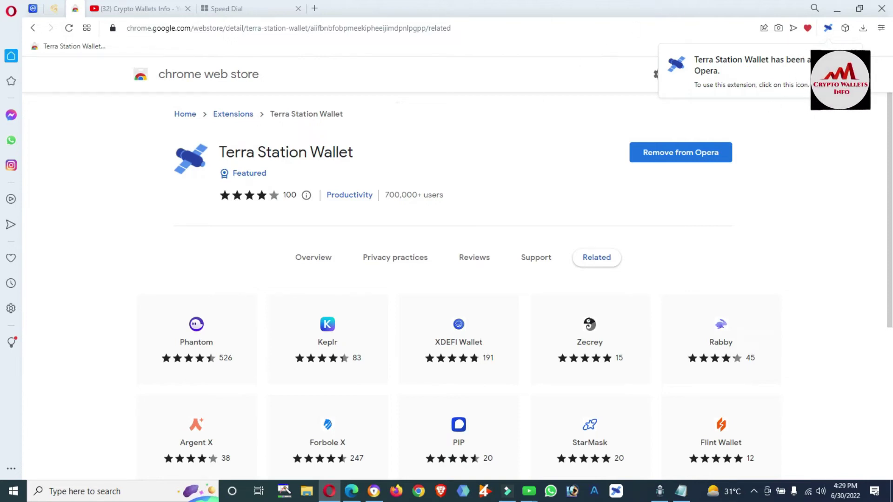
# Pin Terra Station Wallet to the toolbar and expand it into its own full tab
pyautogui.click(844, 28)
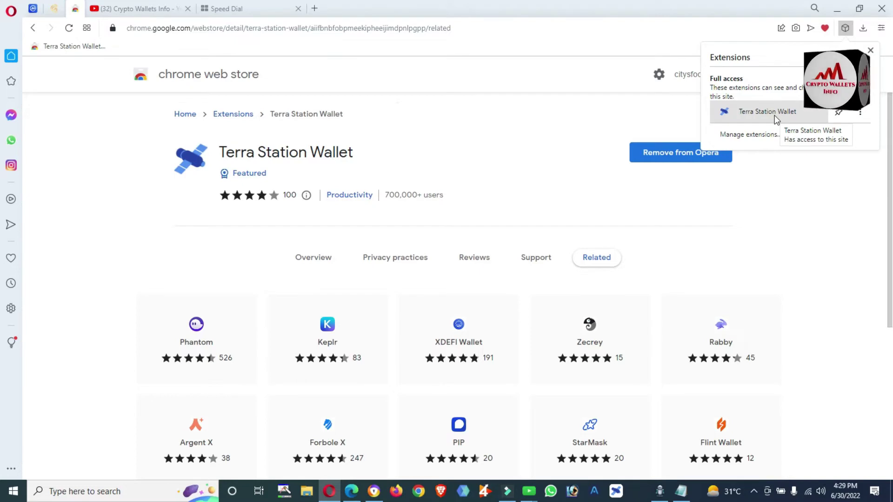
pyautogui.click(838, 114)
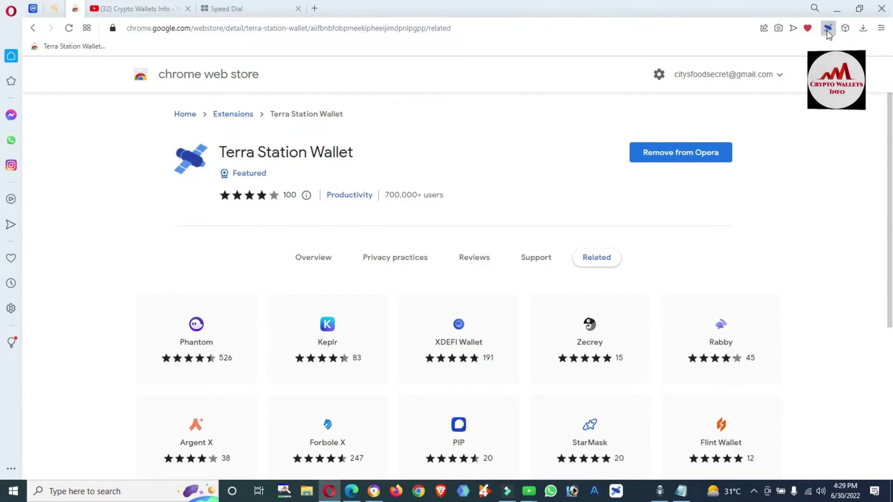
pyautogui.click(829, 35)
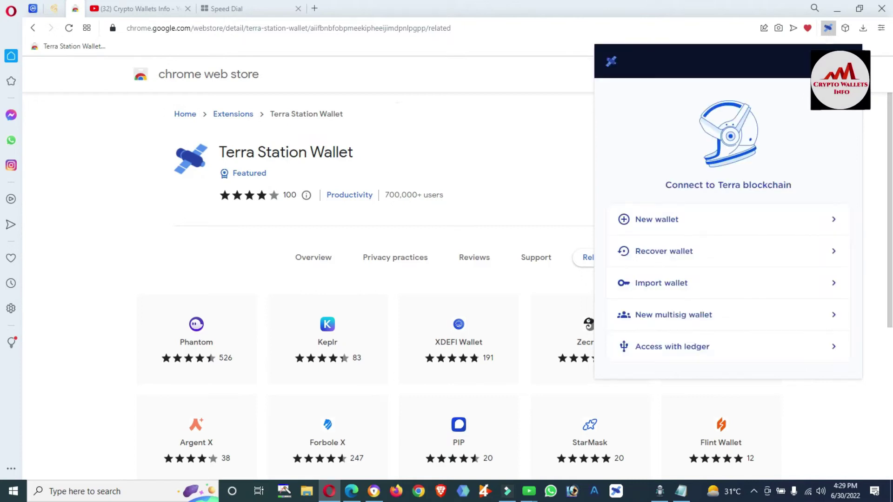
pyautogui.click(844, 61)
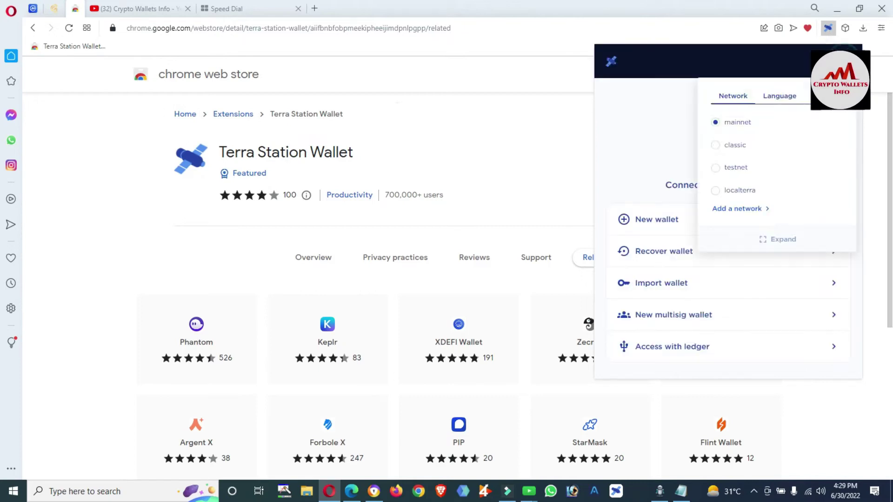
pyautogui.click(785, 239)
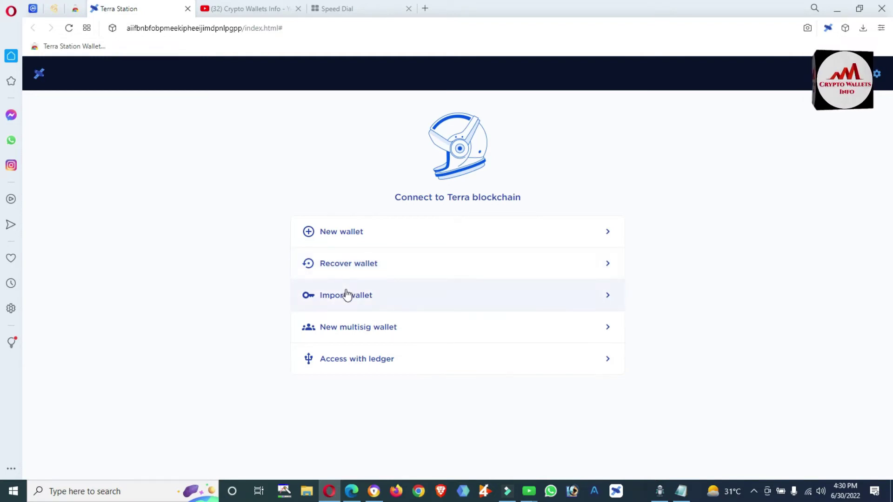
# Choose to import a wallet from a private key, then bring up the Notepad key note
pyautogui.click(375, 296)
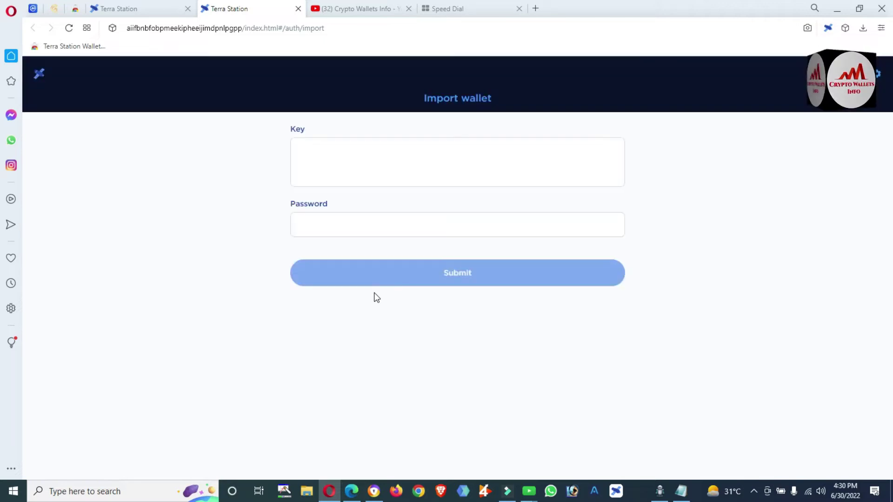
pyautogui.click(339, 154)
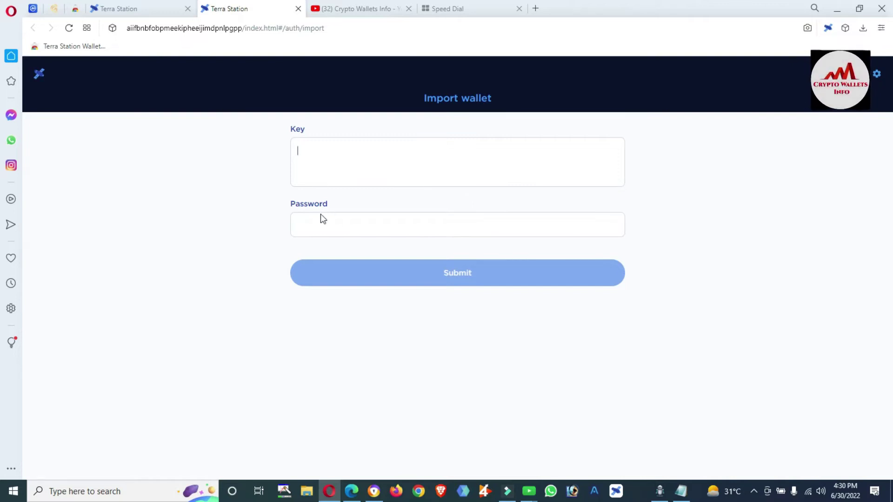
pyautogui.click(313, 225)
pyautogui.click(681, 491)
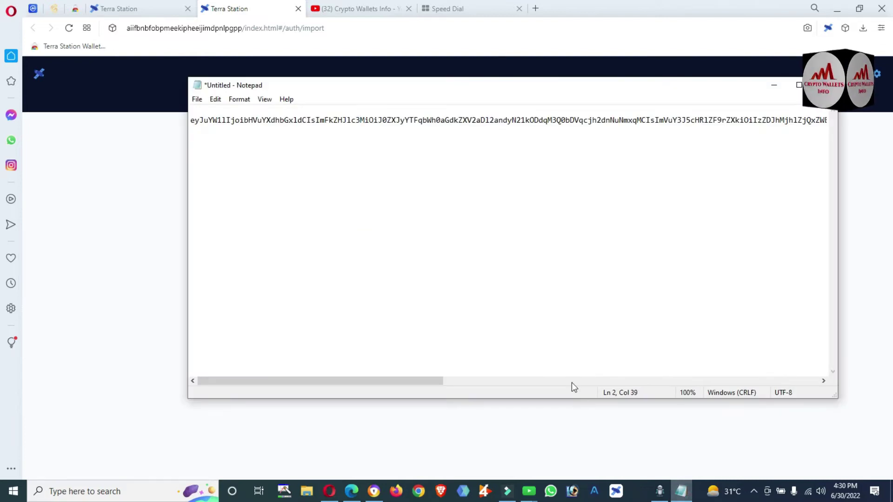
# Delete the key's first character in Notepad, copy the altered key, and return to the Key field
pyautogui.click(473, 265)
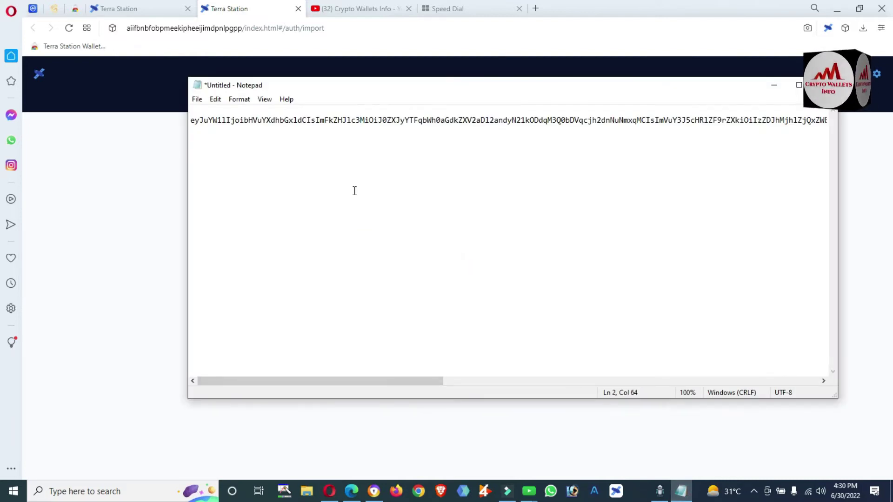
pyautogui.click(234, 122)
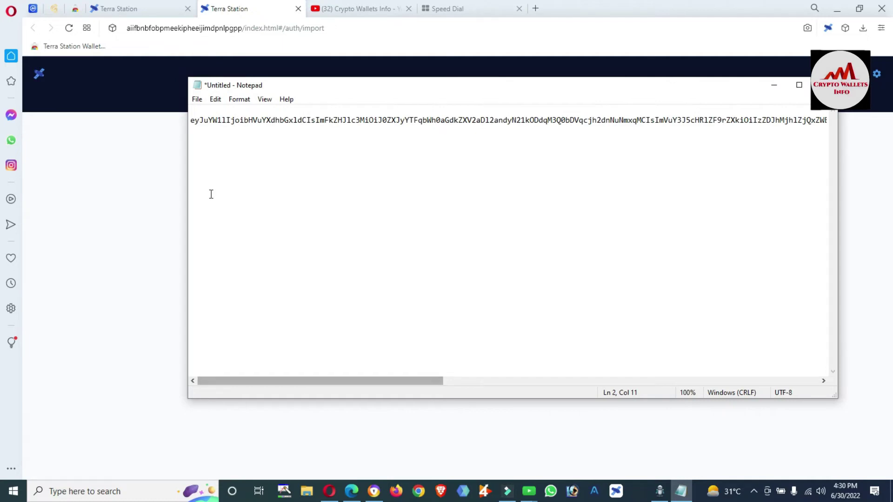
pyautogui.click(196, 121)
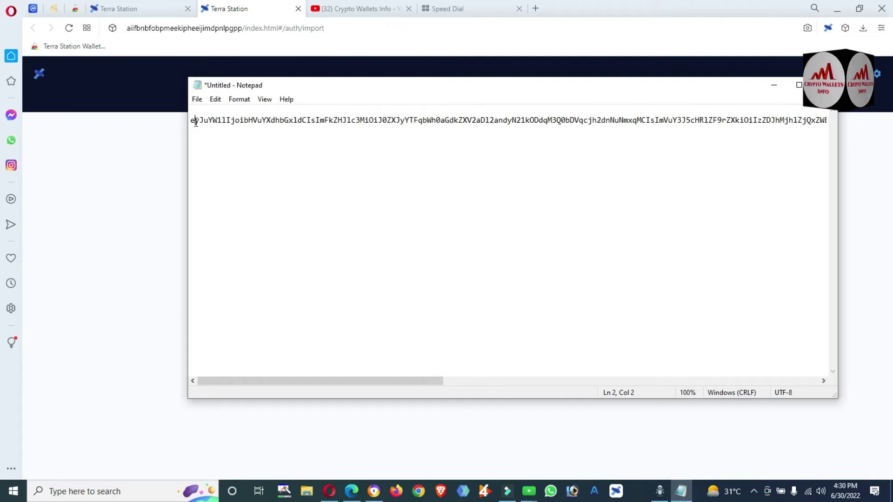
pyautogui.press('BackSpace')
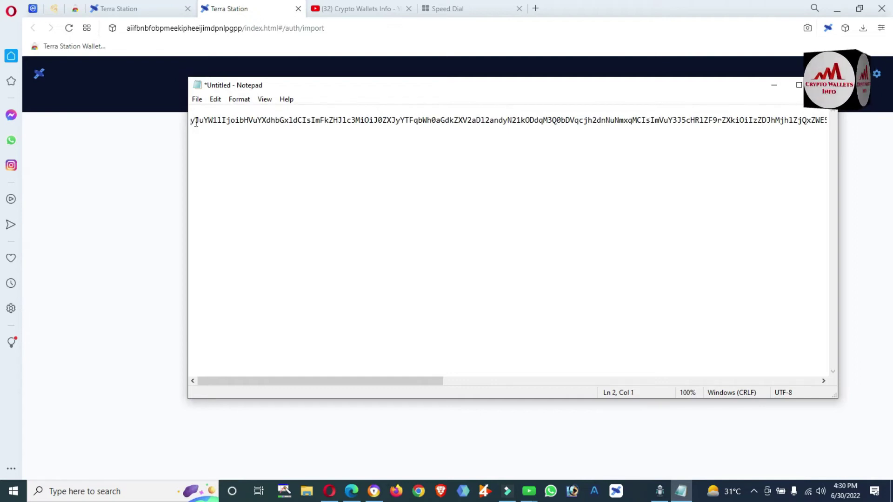
pyautogui.hotkey('shift', 'End')
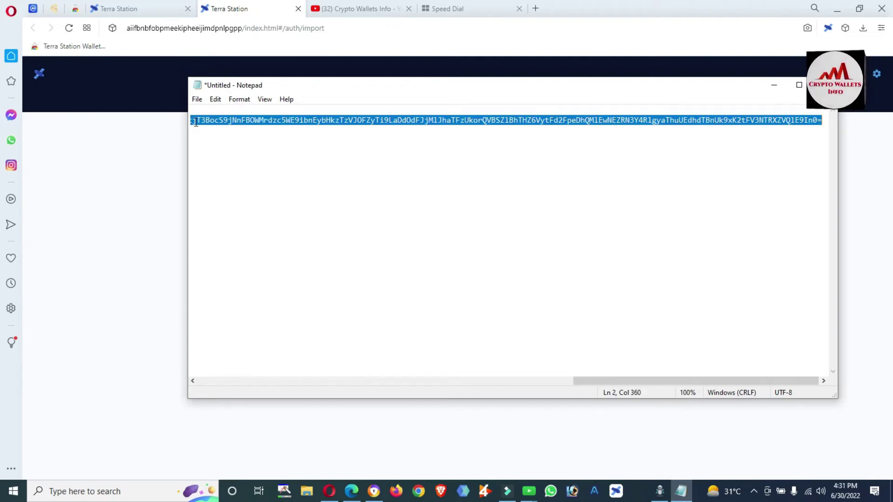
pyautogui.click(141, 176)
pyautogui.click(320, 151)
# Paste the altered key, see Terra Station flag it Invalid, then clear the Key field
pyautogui.hotkey('ctrl', 'v')
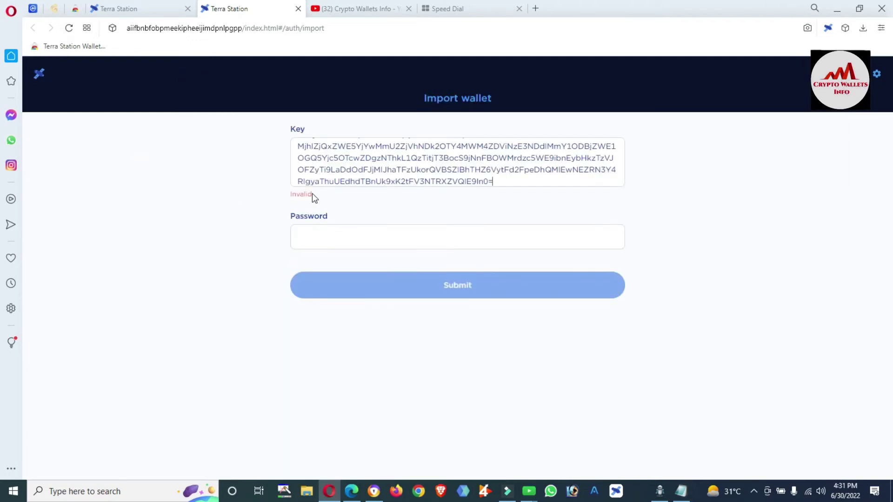
pyautogui.moveTo(312, 195); pyautogui.dragTo(289, 197)
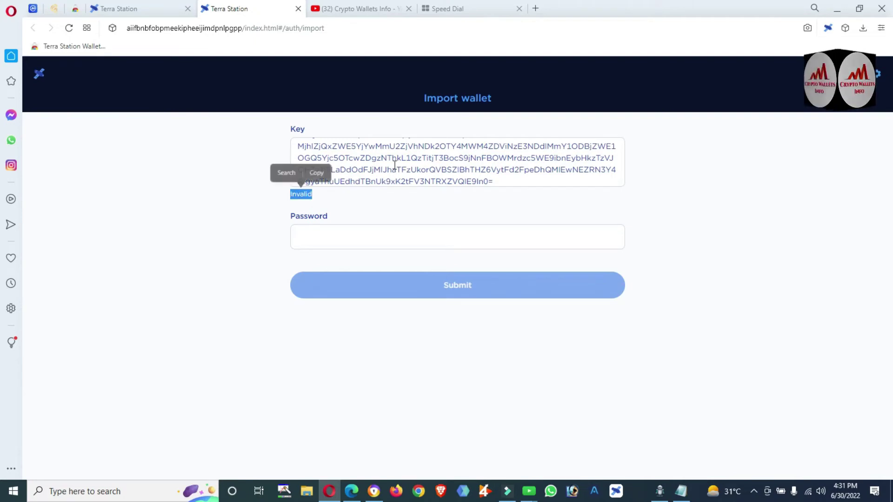
pyautogui.click(506, 182)
pyautogui.hotkey('ctrl', 'a')
pyautogui.press('BackSpace')
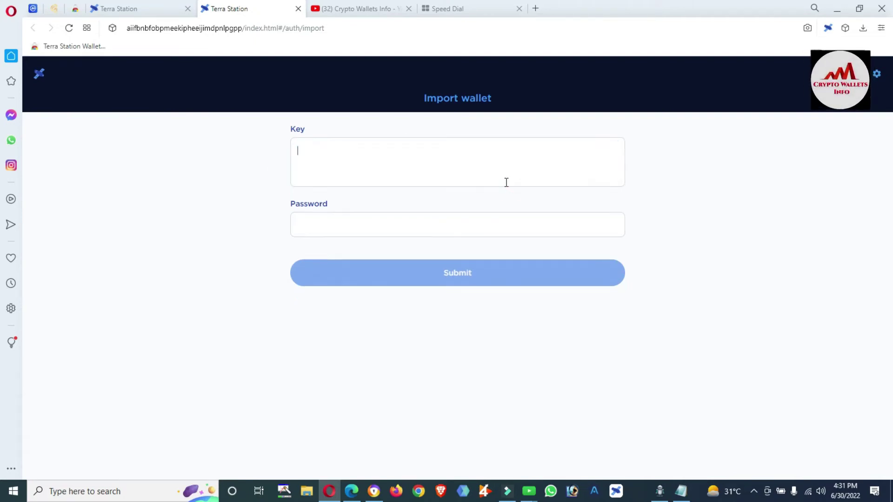
# Restore the key's first letter 'e' in Notepad, copy the full key, and paste it into Key
pyautogui.click(682, 492)
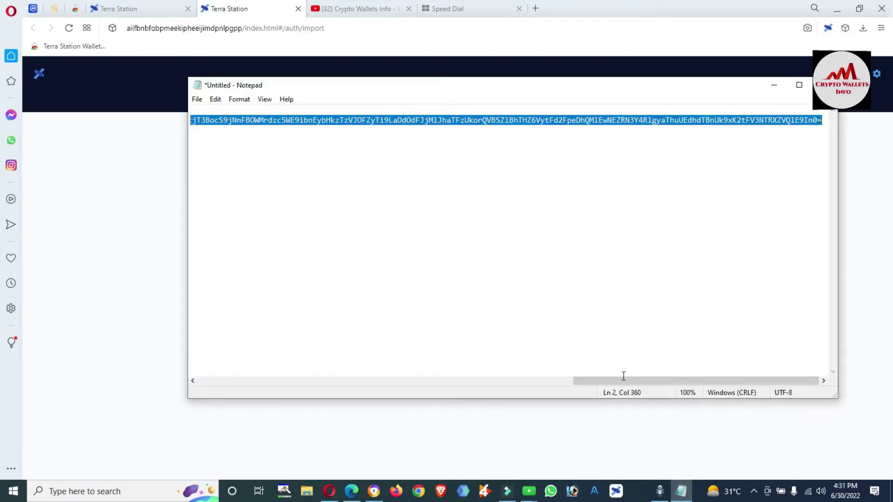
pyautogui.moveTo(621, 384); pyautogui.dragTo(228, 380)
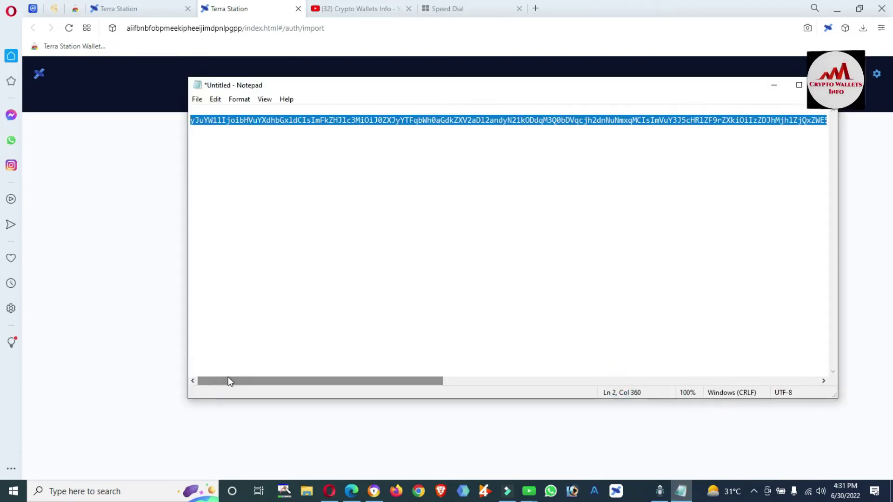
pyautogui.click(193, 123)
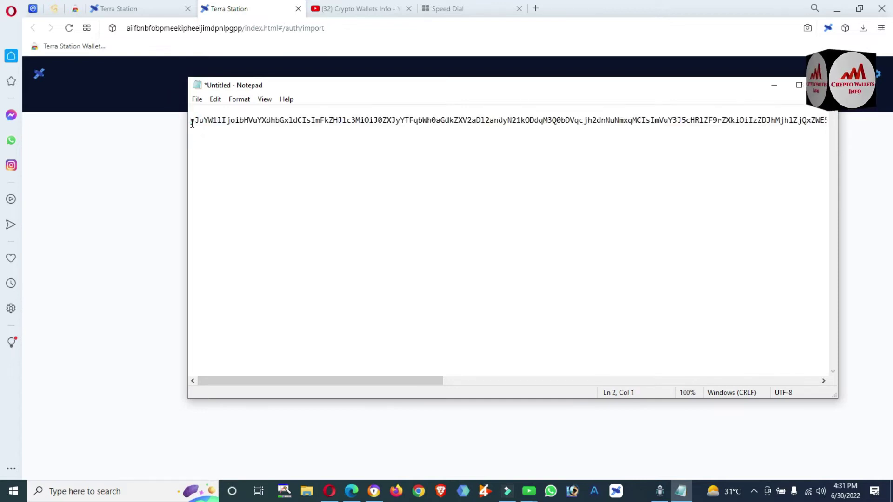
pyautogui.write('e')
pyautogui.hotkey('ctrl', 'a')
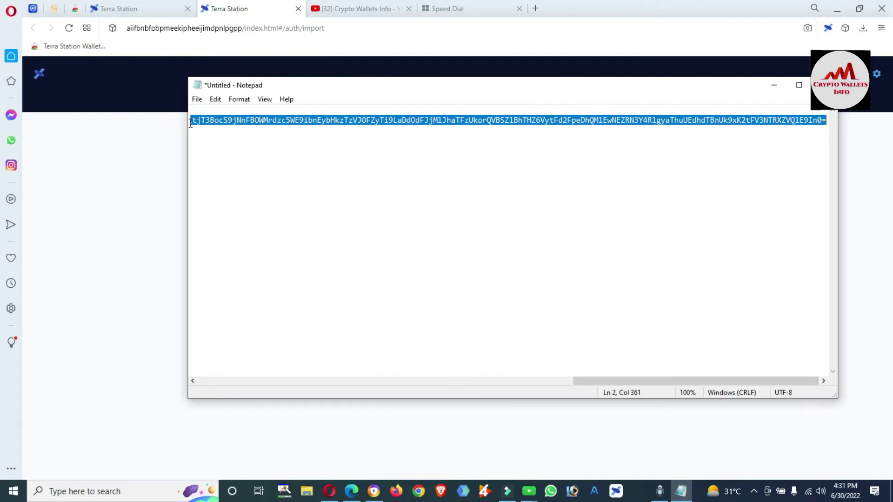
pyautogui.click(91, 197)
pyautogui.click(301, 157)
pyautogui.hotkey('ctrl', 'v')
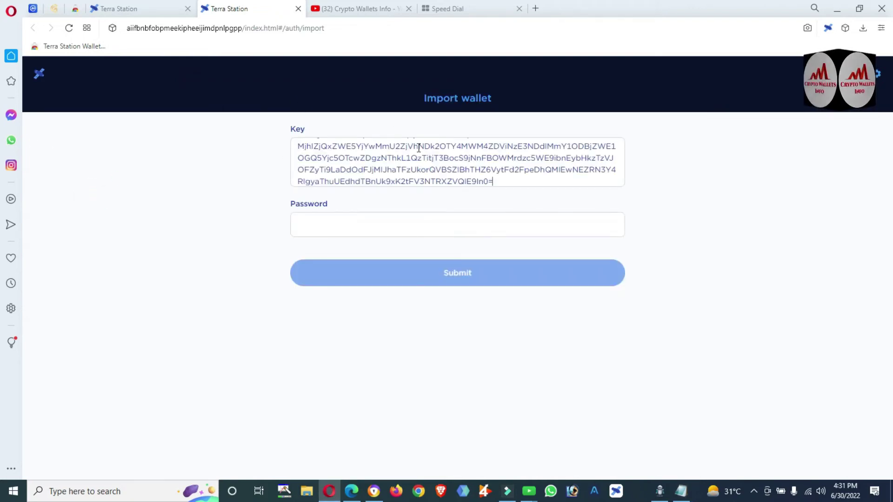
# Enter the wallet password in the Password field so Submit becomes enabled
pyautogui.click(401, 223)
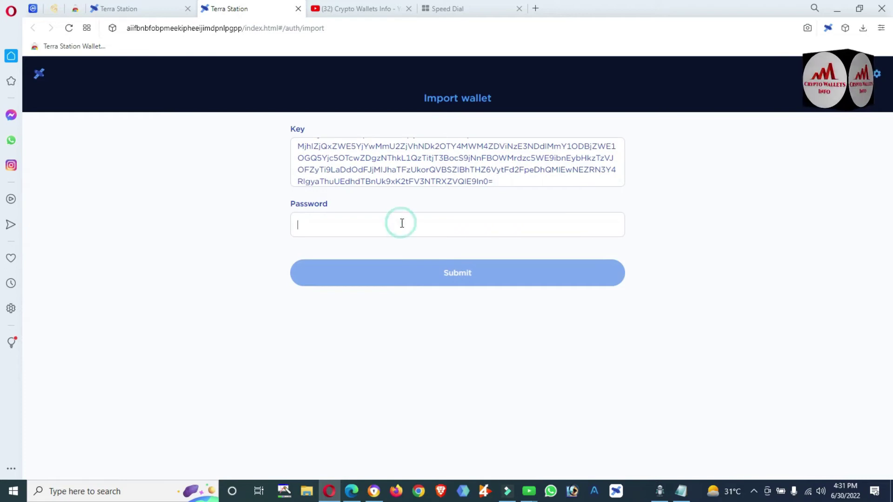
pyautogui.write('•••••')
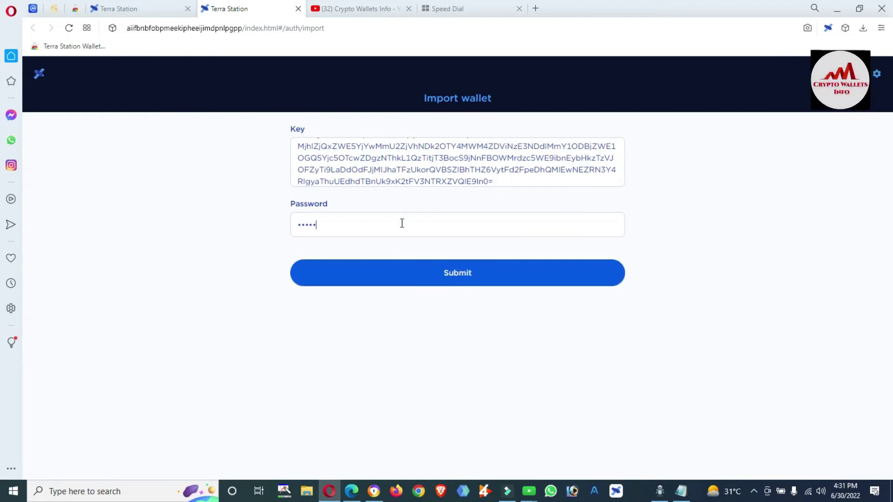
pyautogui.write('••••••••')
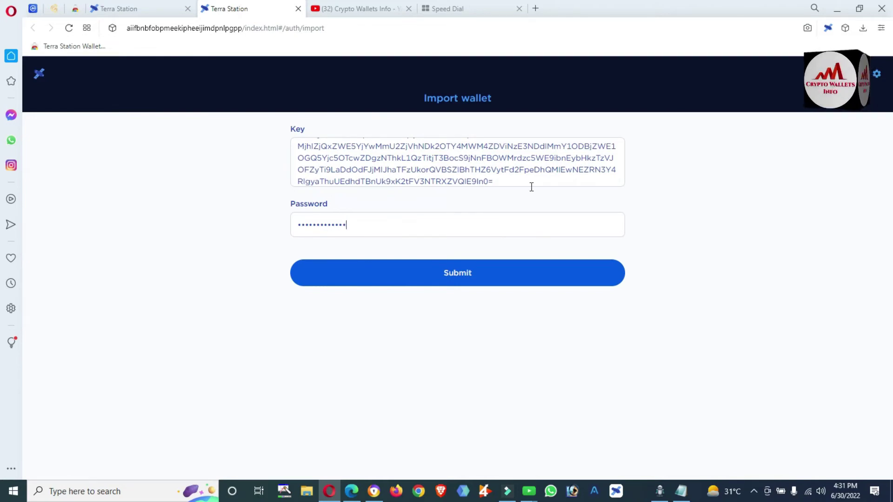
pyautogui.click(513, 181)
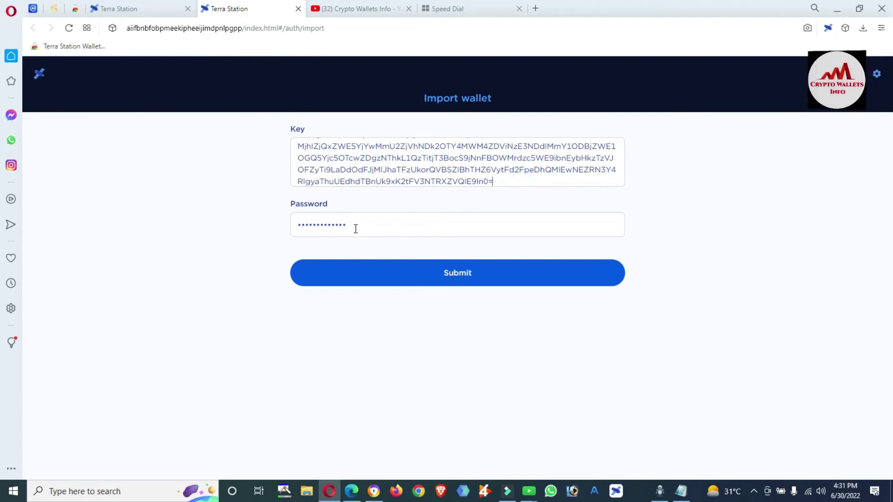
pyautogui.click(371, 222)
pyautogui.moveTo(370, 222); pyautogui.dragTo(259, 235)
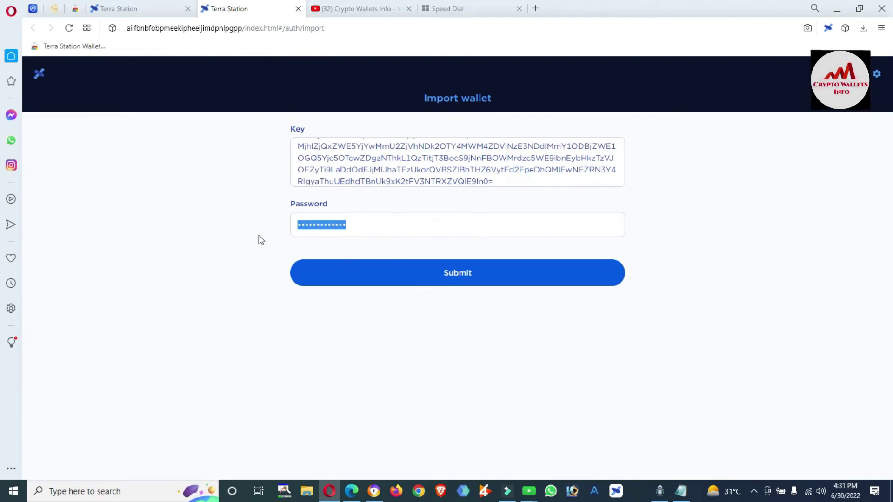
pyautogui.click(258, 235)
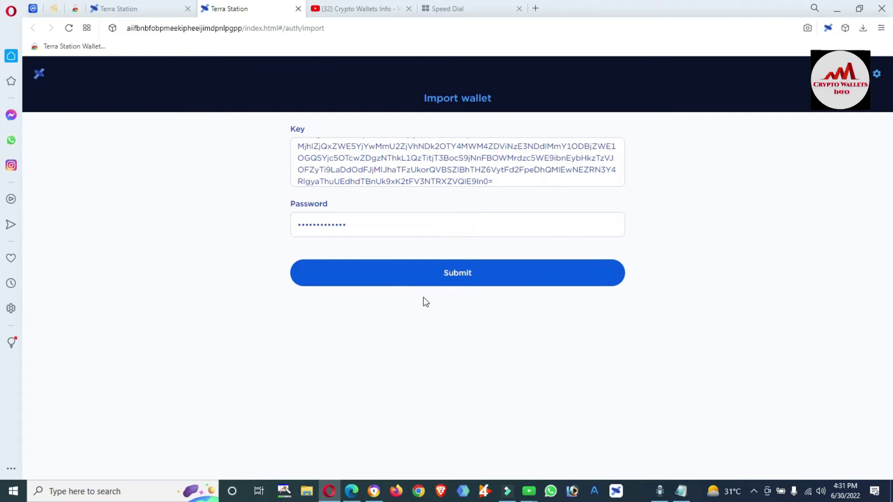
# Finish importing lunawallet and open its Manage wallet dialog
pyautogui.click(461, 279)
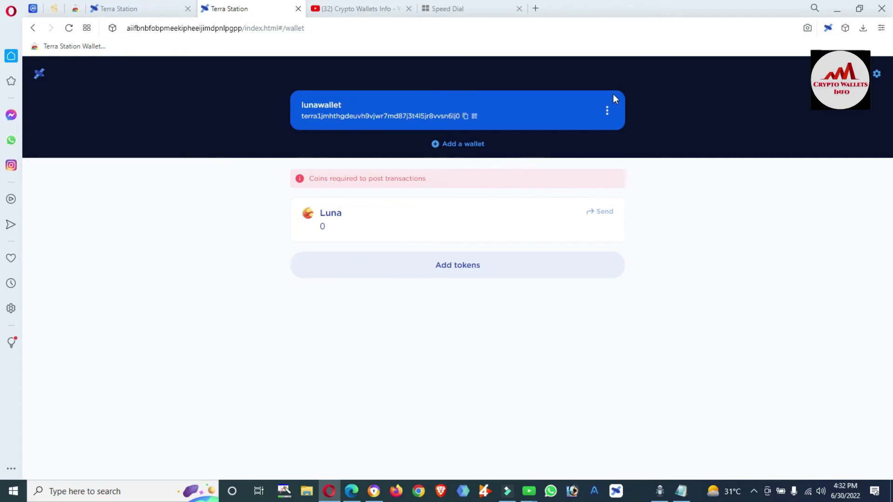
pyautogui.click(608, 113)
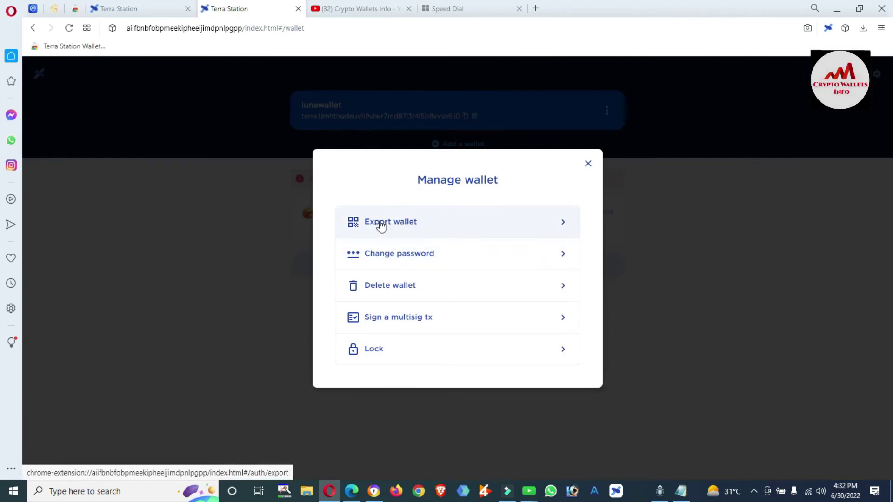
# Start a Private key export of lunawallet and enter the wallet password
pyautogui.click(402, 224)
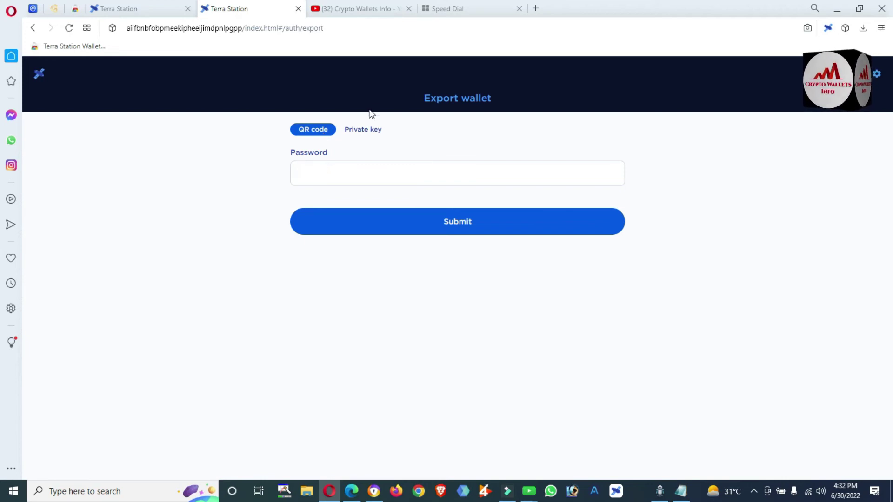
pyautogui.click(362, 132)
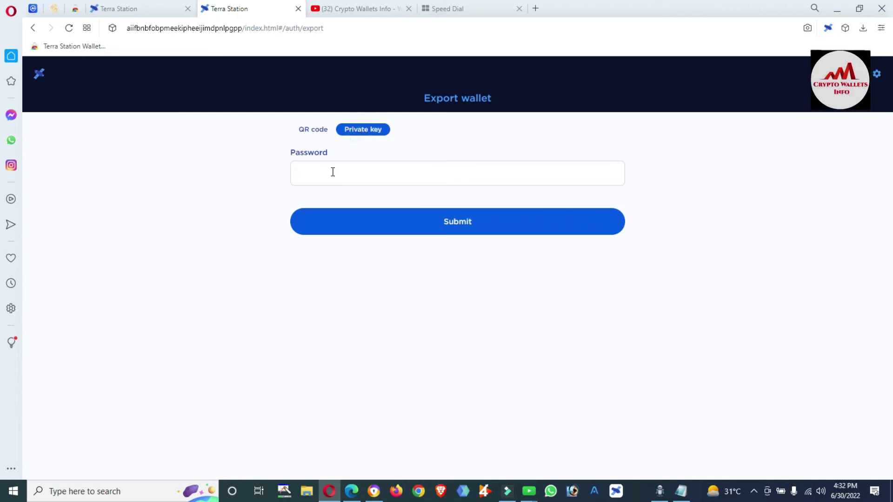
pyautogui.click(319, 181)
pyautogui.write('1234567891011')
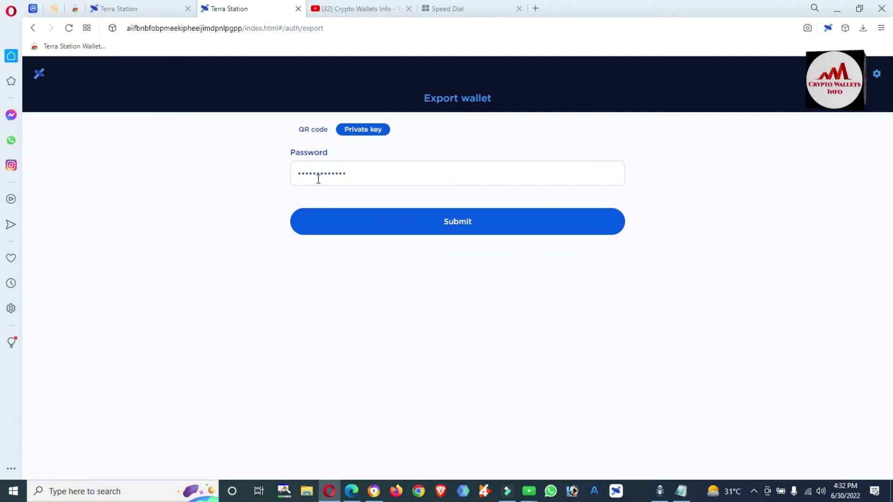
# Submit the password, copy the revealed private key, and bring Notepad forward
pyautogui.click(455, 225)
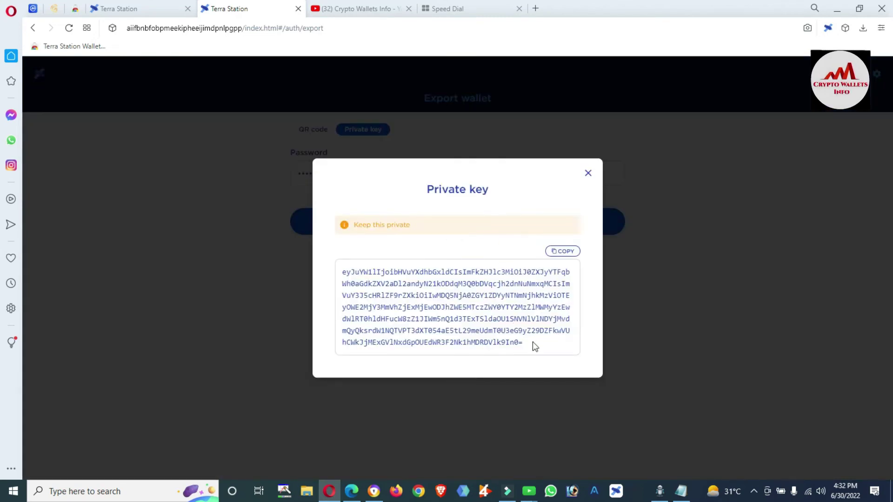
pyautogui.click(571, 249)
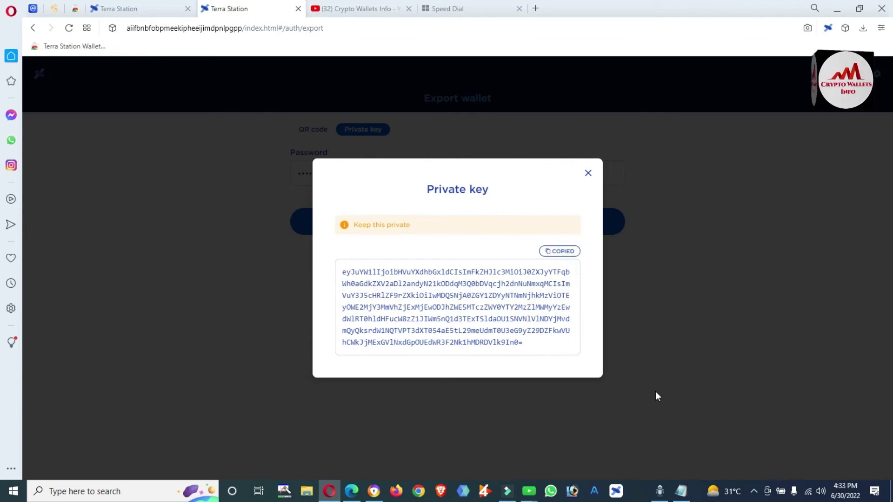
pyautogui.click(680, 491)
pyautogui.moveTo(612, 382); pyautogui.dragTo(227, 395)
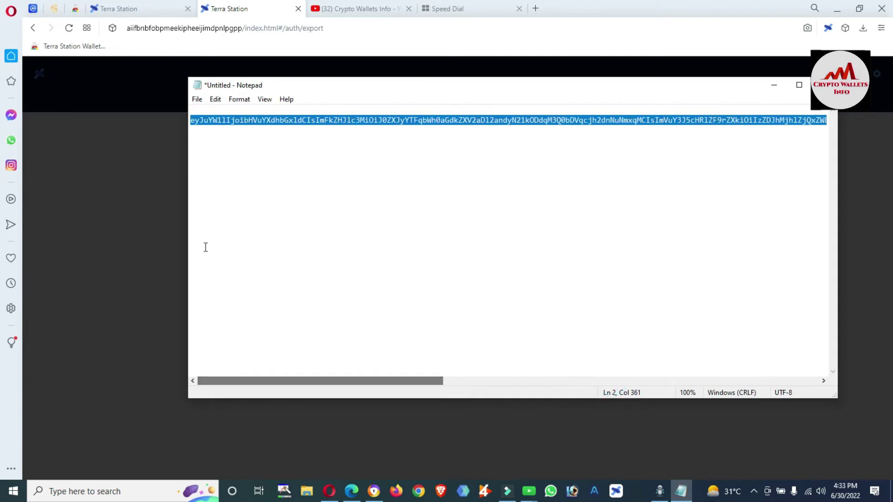
# Paste the exported key below the original key, compare the two, then minimize Notepad
pyautogui.click(194, 122)
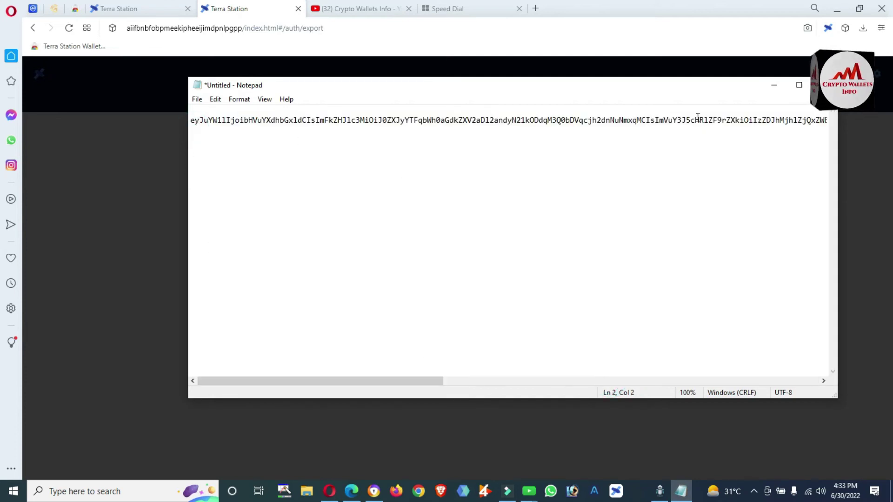
pyautogui.moveTo(427, 384); pyautogui.dragTo(807, 319)
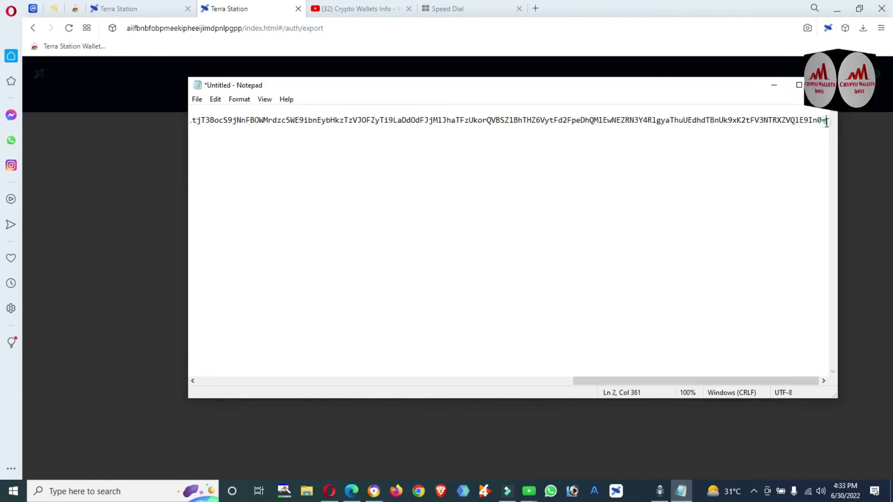
pyautogui.hotkey('ctrl', 'End')
pyautogui.hotkey('ctrl', 'v')
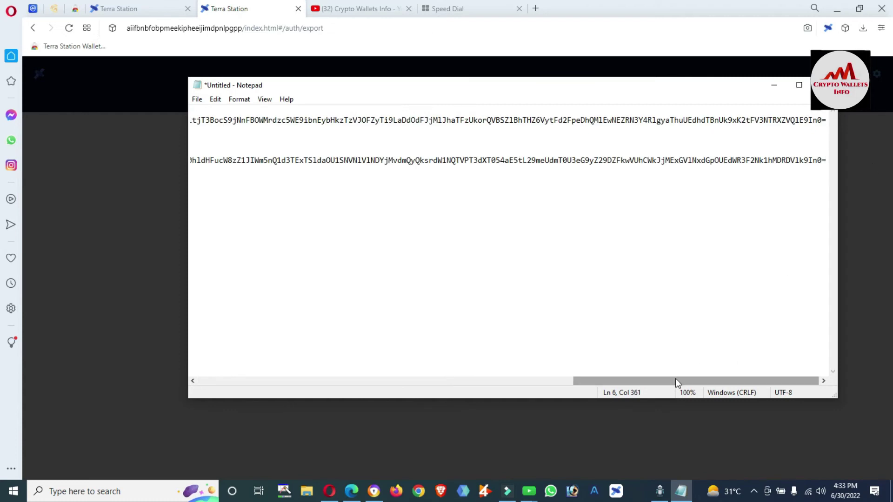
pyautogui.moveTo(675, 381); pyautogui.dragTo(265, 372)
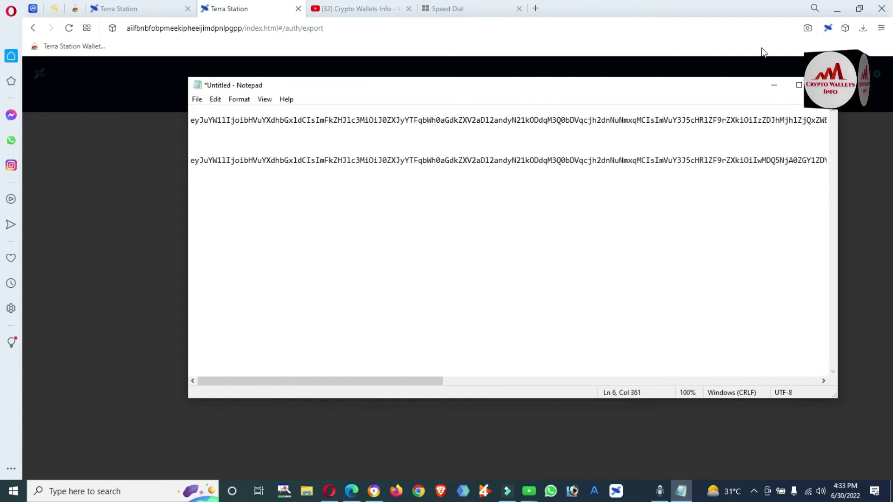
pyautogui.click(772, 85)
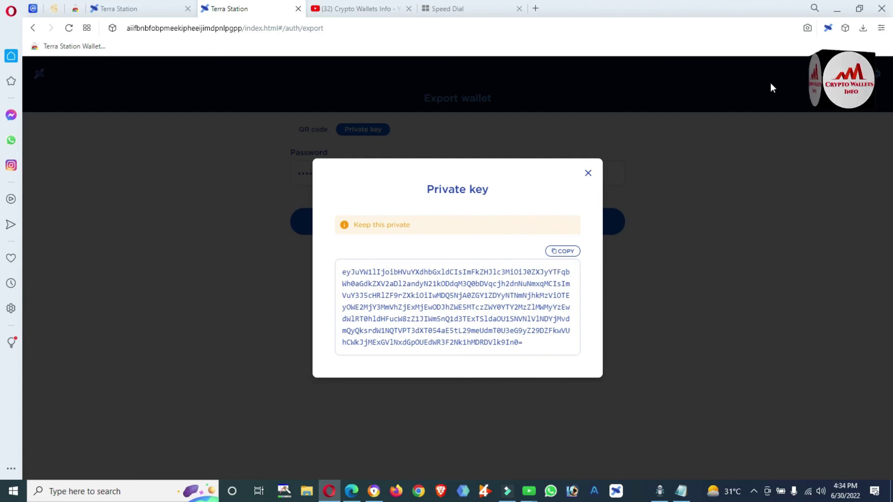
# Switch to the Crypto Wallets Info YouTube channel's browser tab
pyautogui.click(361, 10)
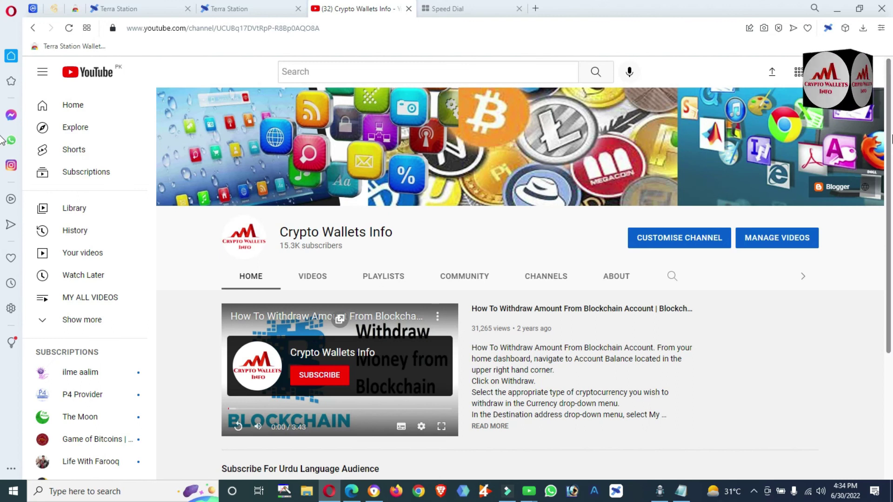
# Browse the channel's Videos tab uploads, led by the Terra (LUNA) withdrawal video
pyautogui.scroll(-4, 886, 126)
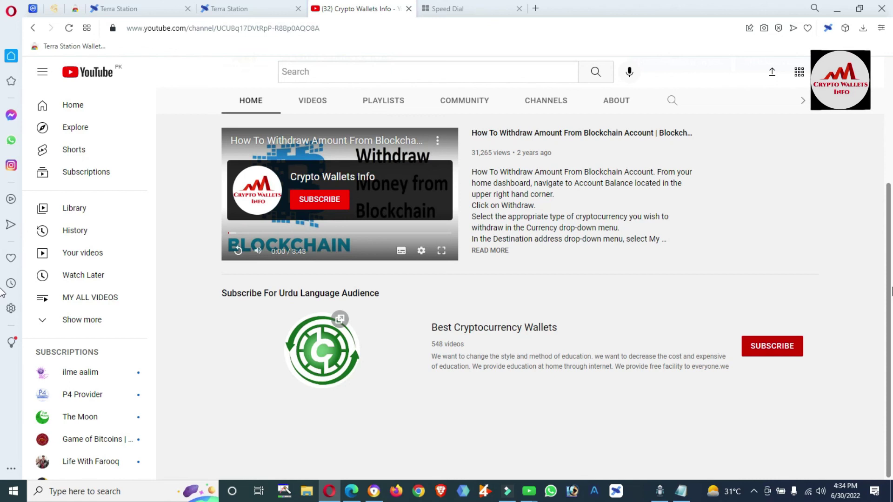
pyautogui.scroll(4, 892, 291)
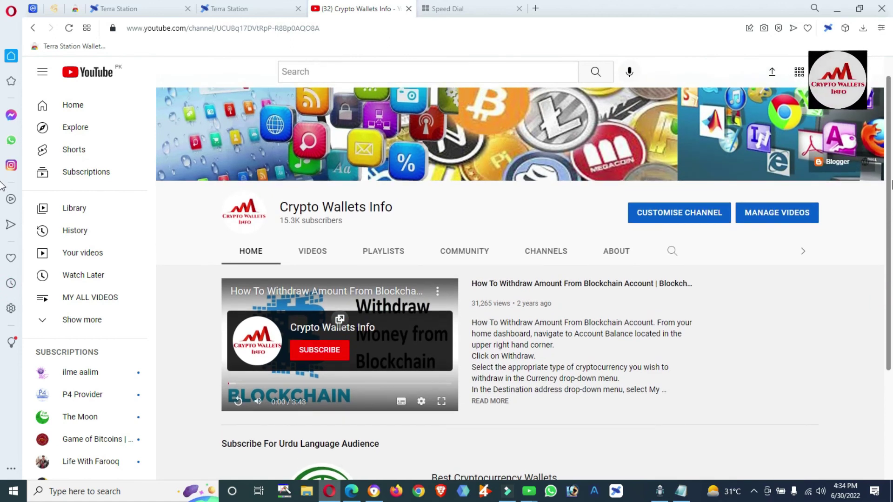
pyautogui.click(322, 251)
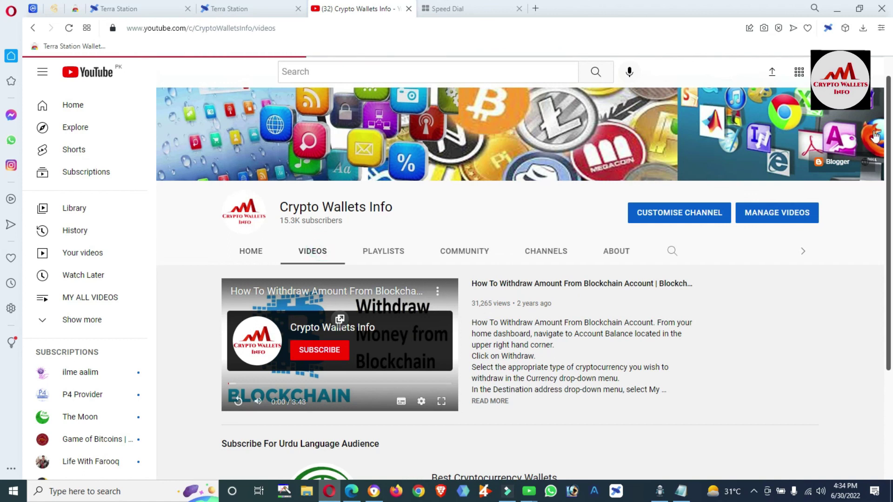
pyautogui.scroll(-3, 892, 100)
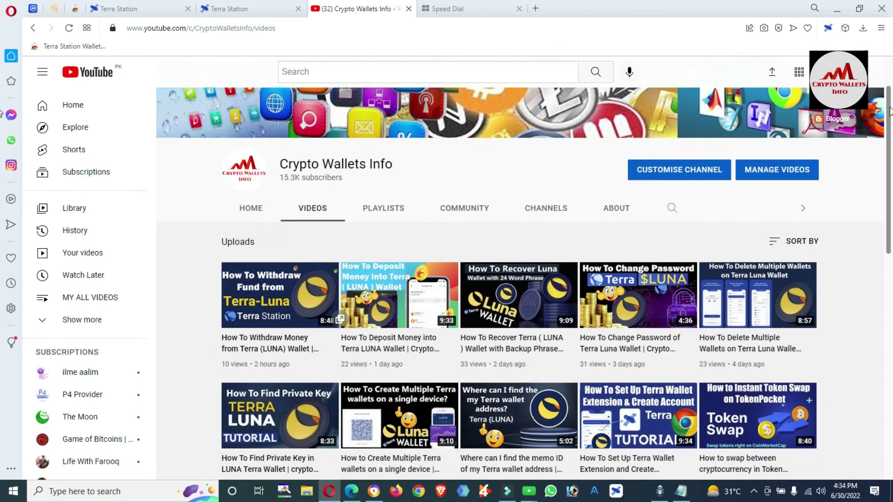
pyautogui.moveTo(889, 137); pyautogui.dragTo(890, 153)
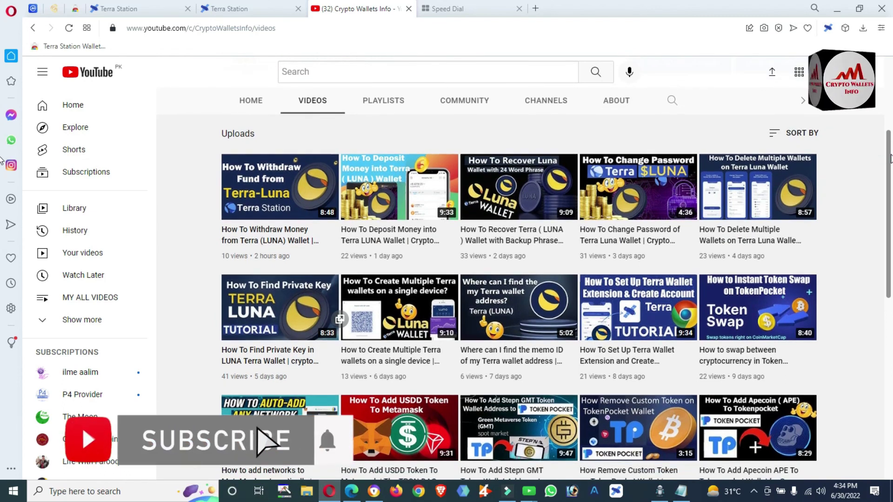
pyautogui.moveTo(889, 153); pyautogui.dragTo(889, 213)
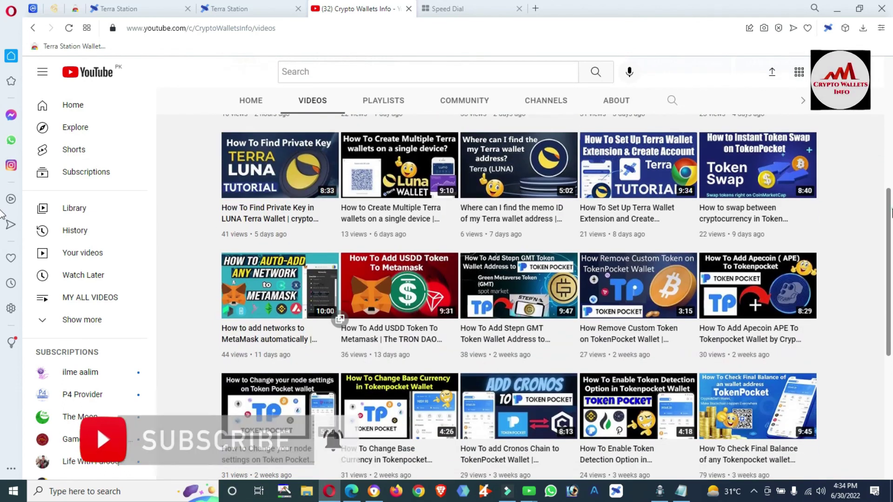
pyautogui.moveTo(889, 213); pyautogui.dragTo(889, 314)
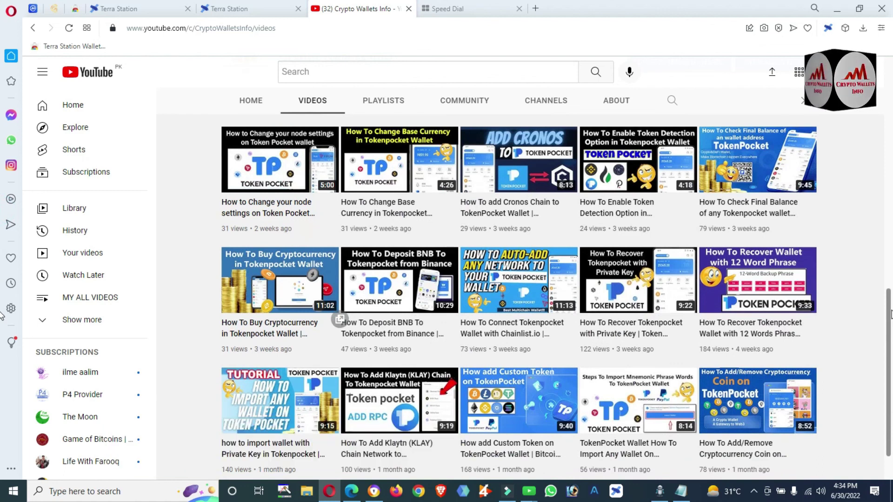
pyautogui.moveTo(889, 314); pyautogui.dragTo(890, 77)
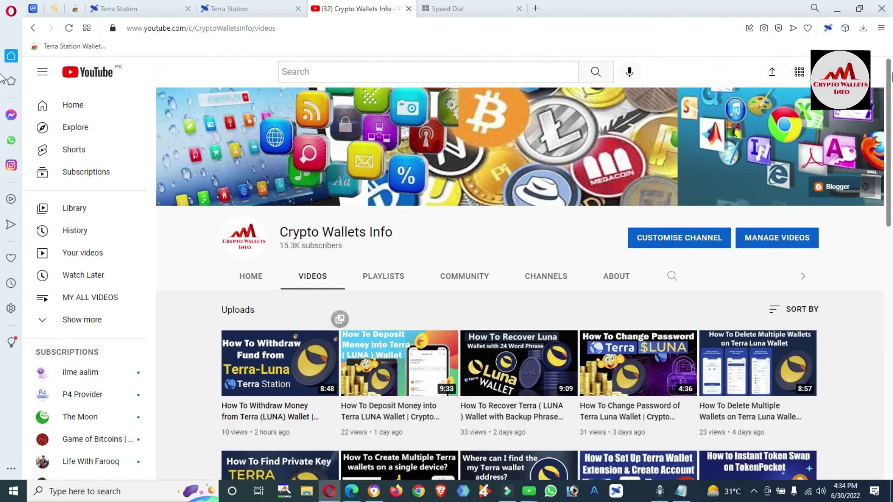